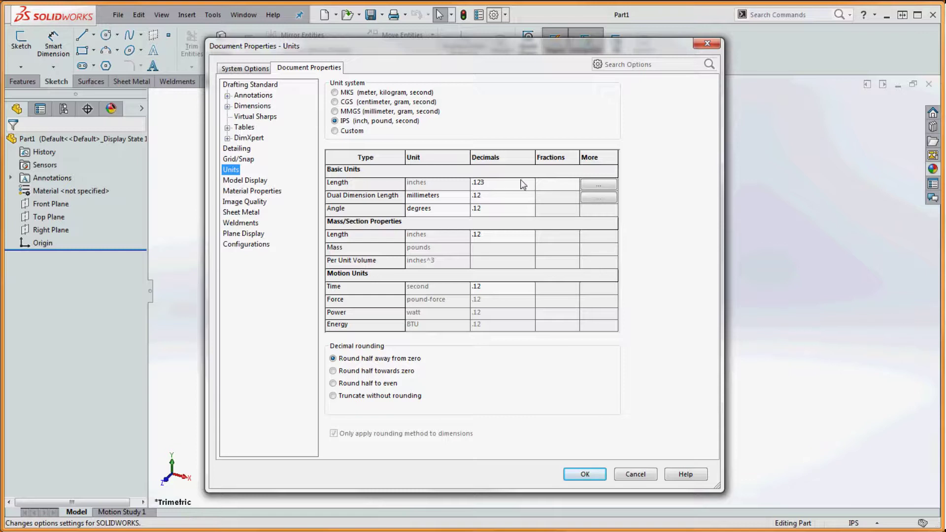
# Set the basic length units to four decimal places (.1234) and accept the document properties.
pyautogui.click(531, 185)
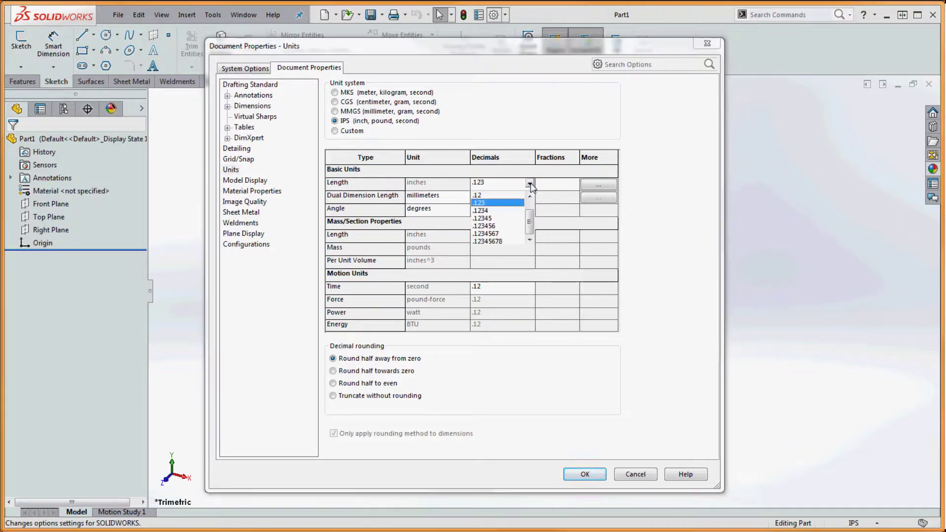
pyautogui.click(490, 211)
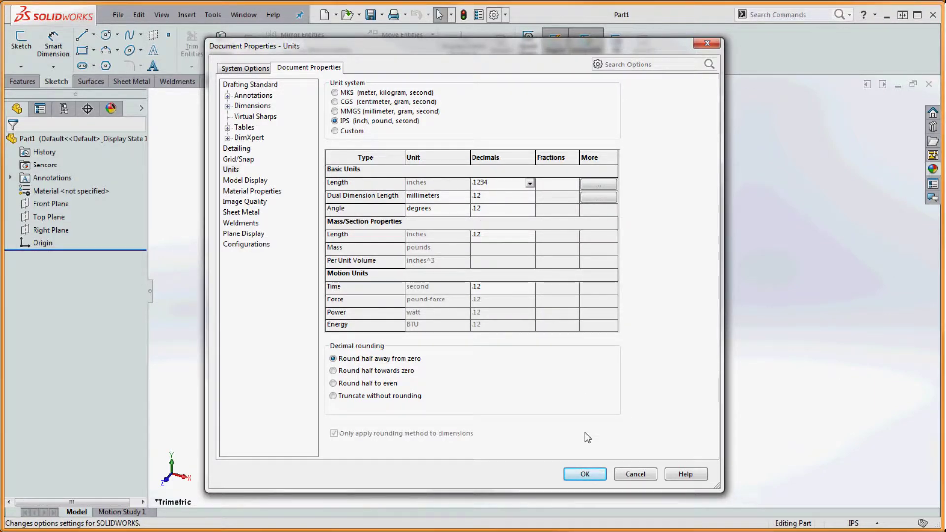
pyautogui.click(585, 474)
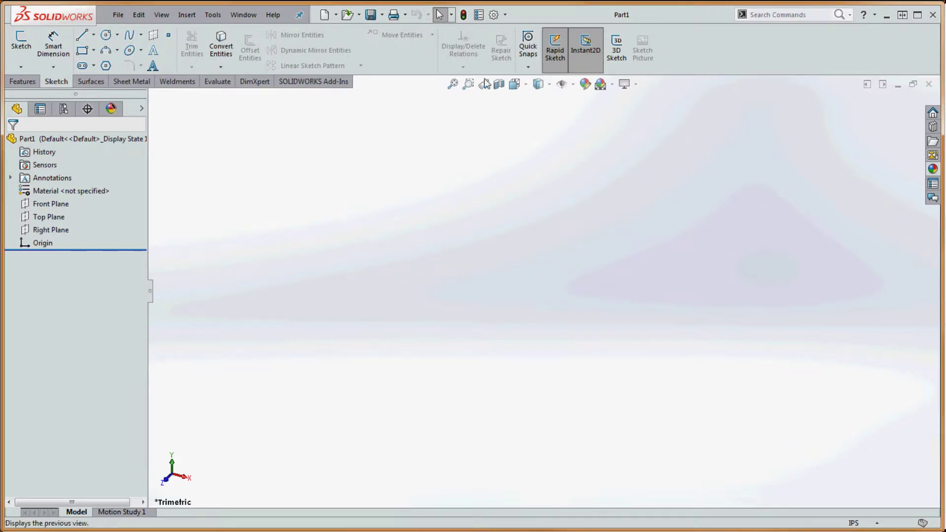
# Examine the icon color choices in the system color options, keeping the Classic setting.
pyautogui.click(494, 15)
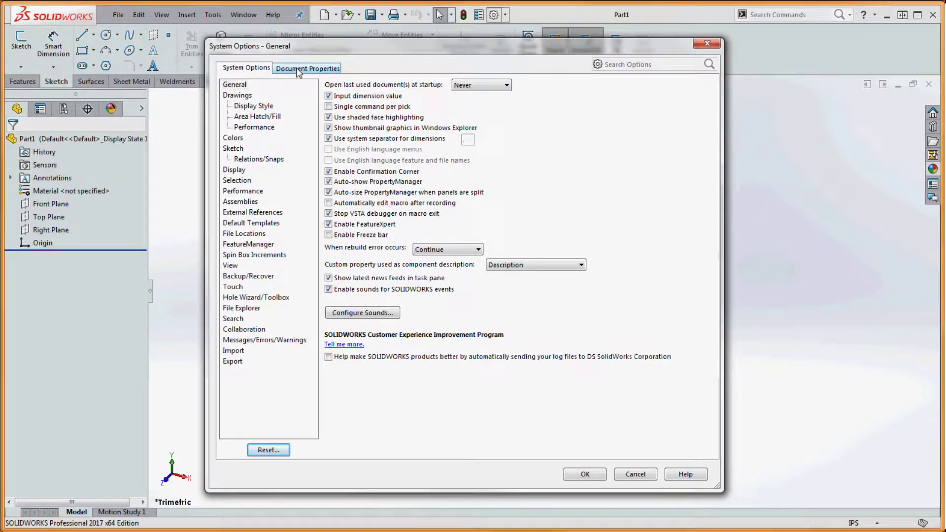
pyautogui.click(238, 139)
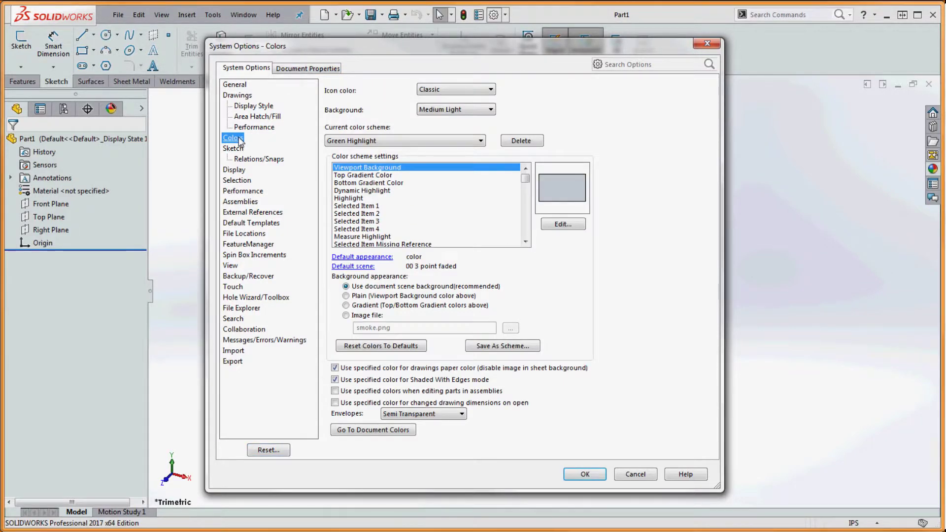
pyautogui.moveTo(480, 50); pyautogui.dragTo(505, 49)
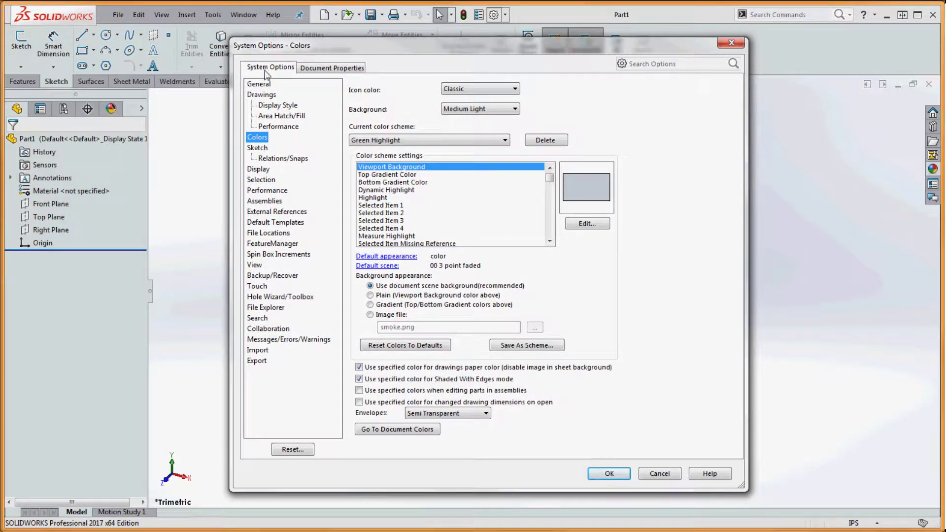
pyautogui.click(479, 90)
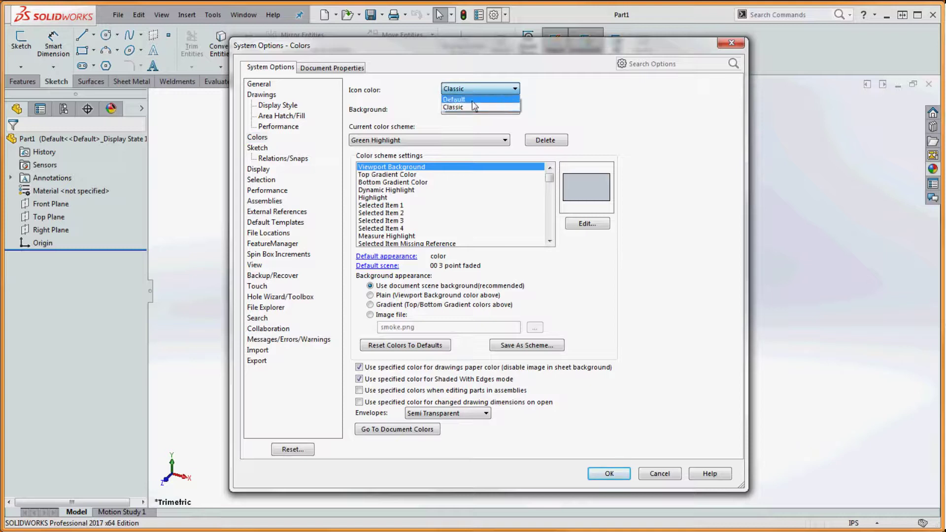
pyautogui.click(470, 90)
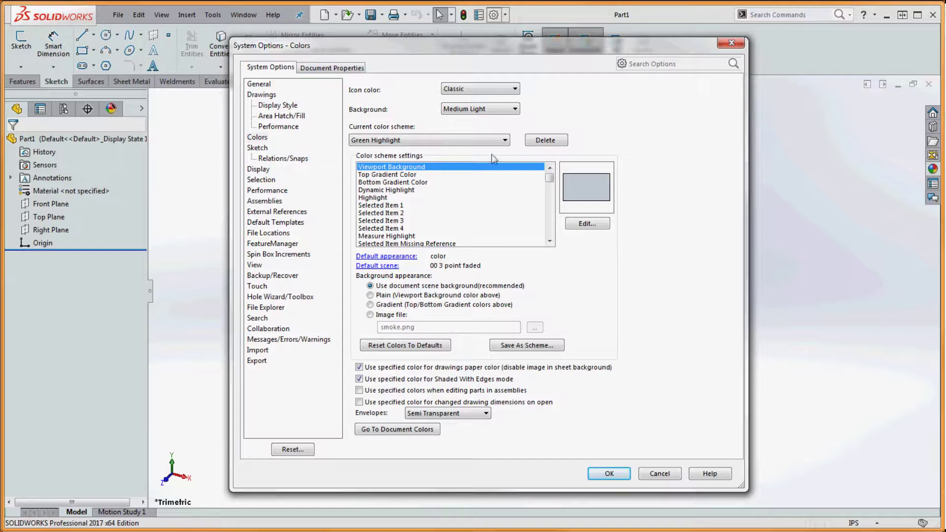
pyautogui.click(623, 477)
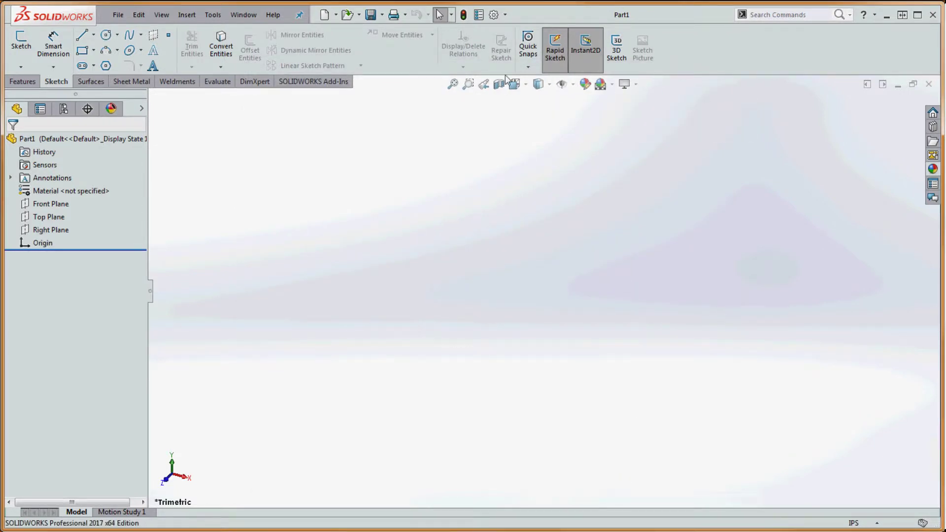
# Toggle the RealView Graphics and Shadows In Shaded Mode view settings.
pyautogui.click(637, 85)
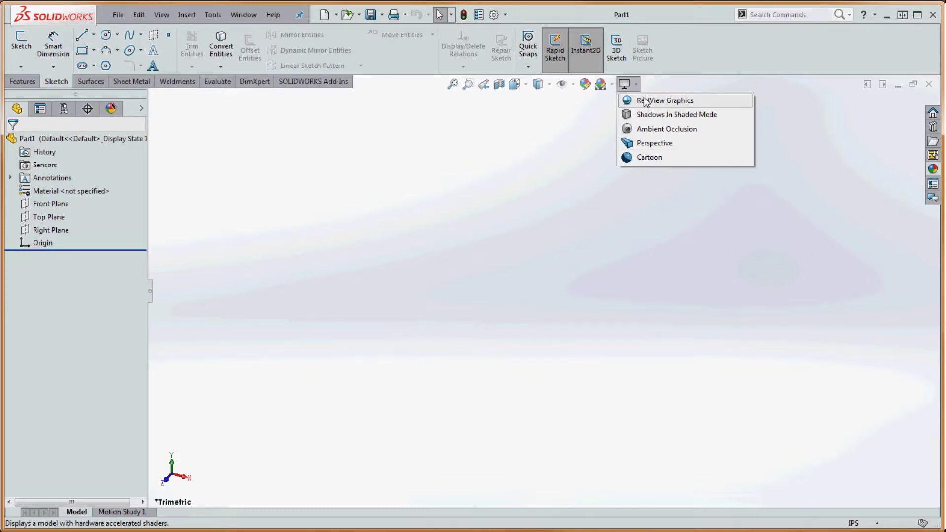
pyautogui.click(647, 115)
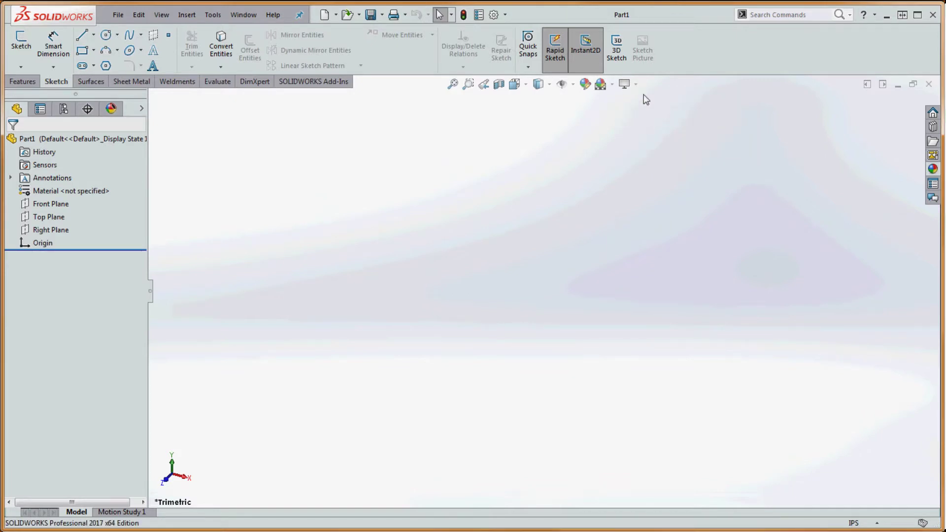
pyautogui.click(636, 84)
pyautogui.click(648, 99)
pyautogui.click(635, 84)
pyautogui.click(644, 99)
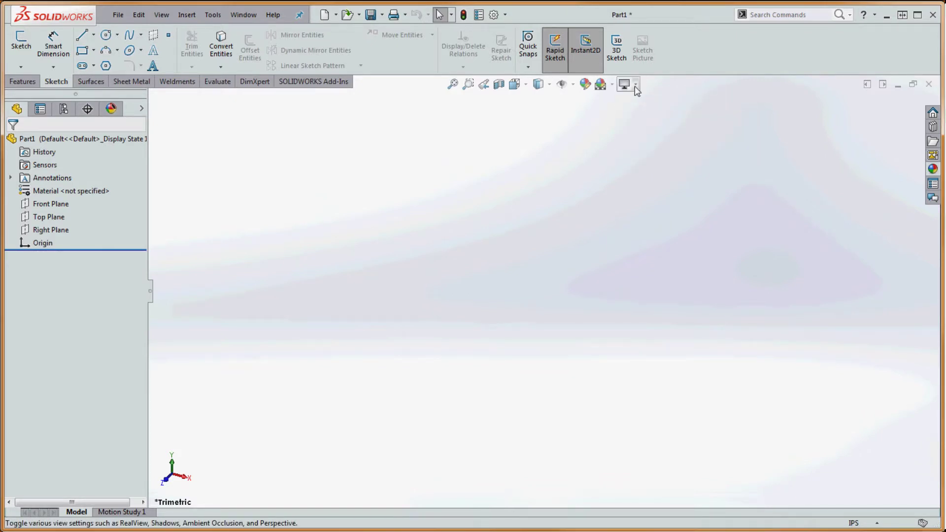
pyautogui.click(635, 84)
pyautogui.click(651, 115)
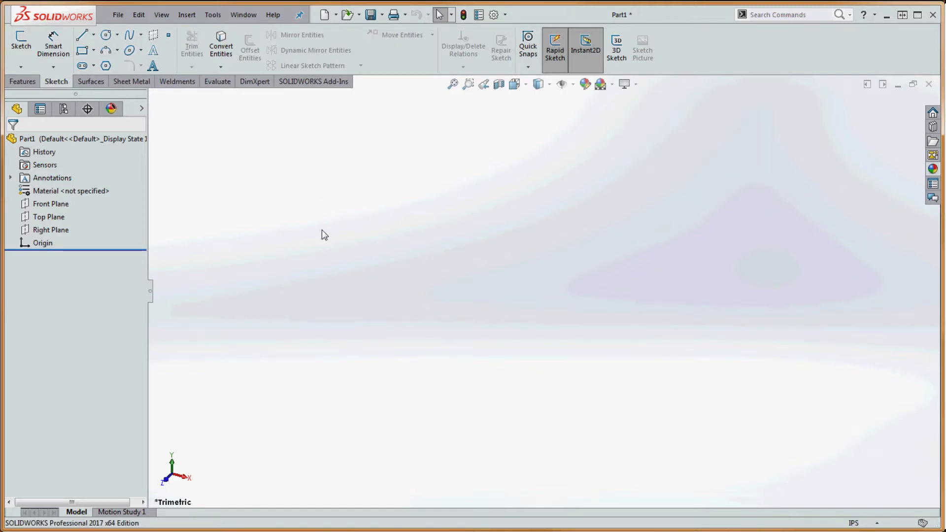
pyautogui.click(118, 15)
pyautogui.click(139, 146)
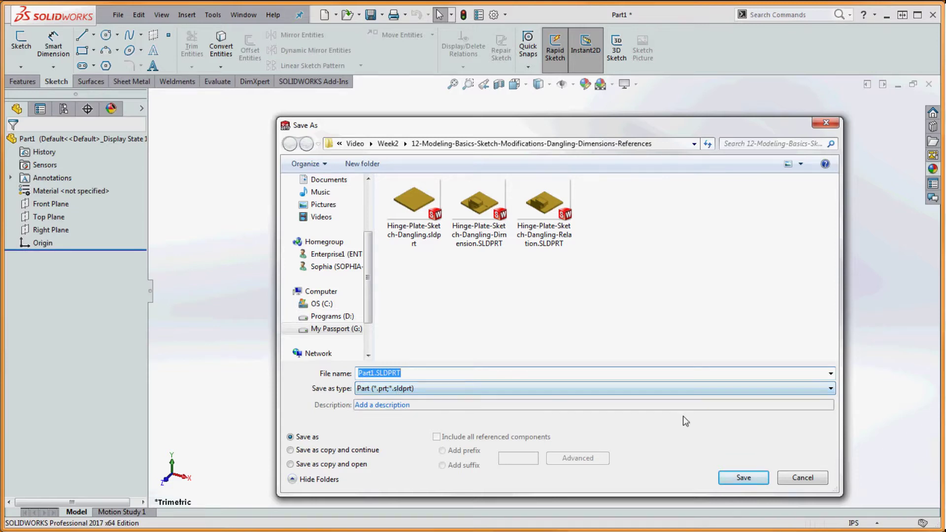
pyautogui.click(810, 479)
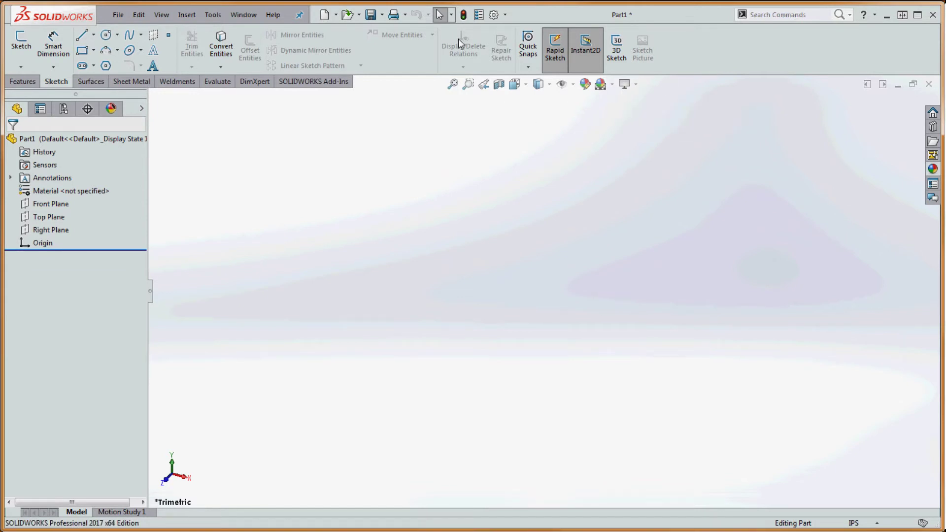
# Set the document's unit system to MMGS with two decimal places (.12) for length.
pyautogui.click(494, 14)
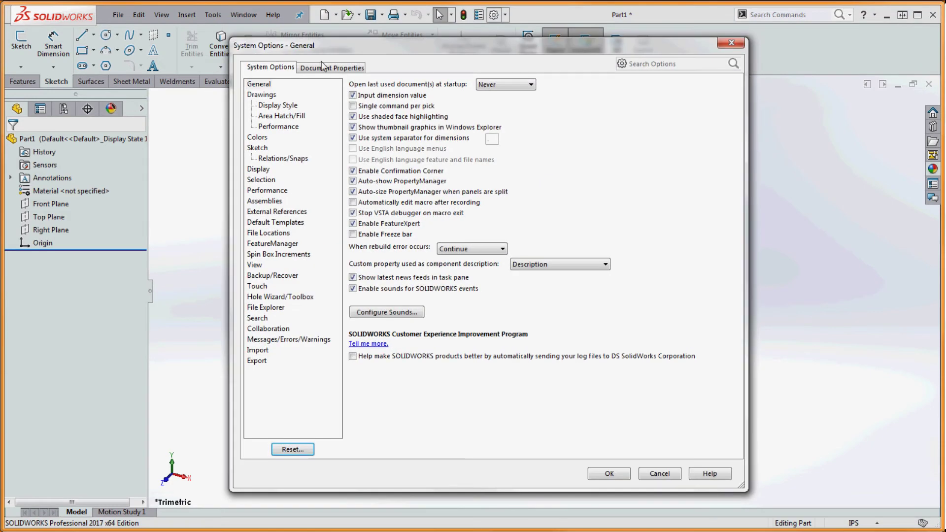
pyautogui.click(327, 71)
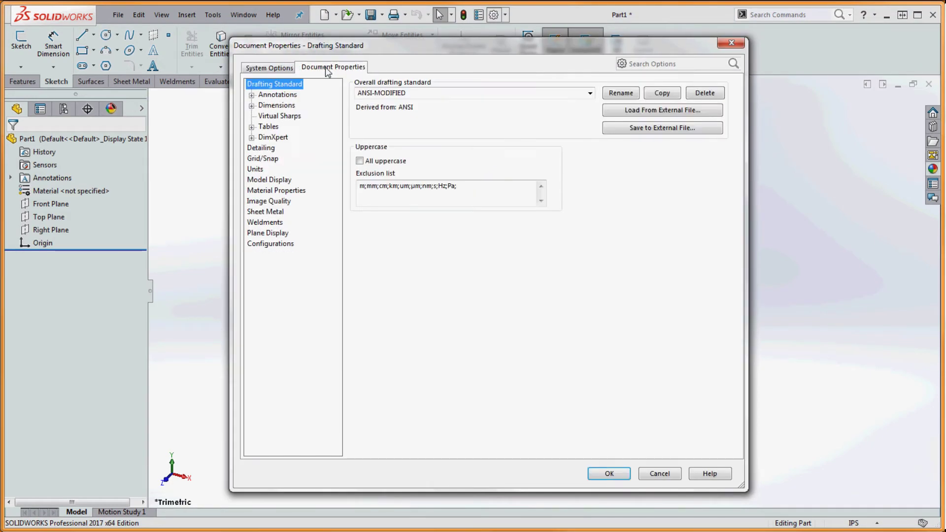
pyautogui.click(255, 170)
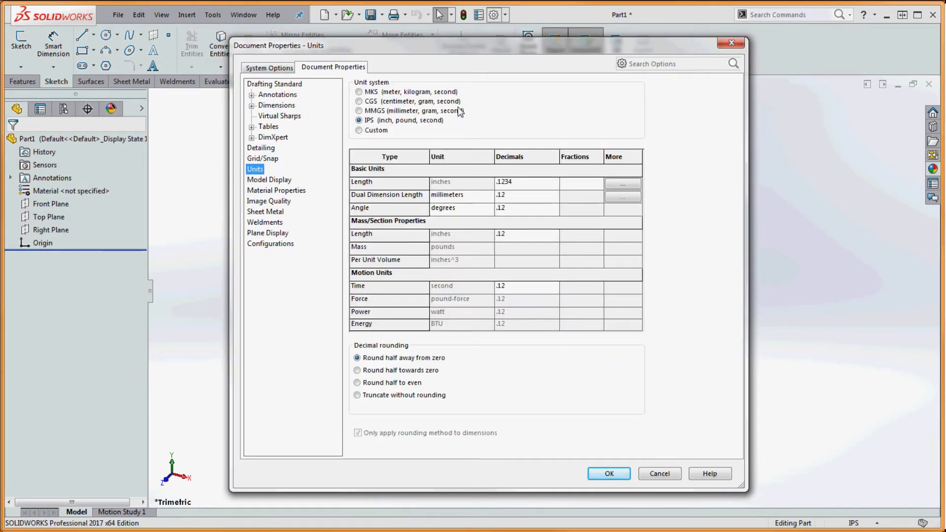
pyautogui.click(359, 111)
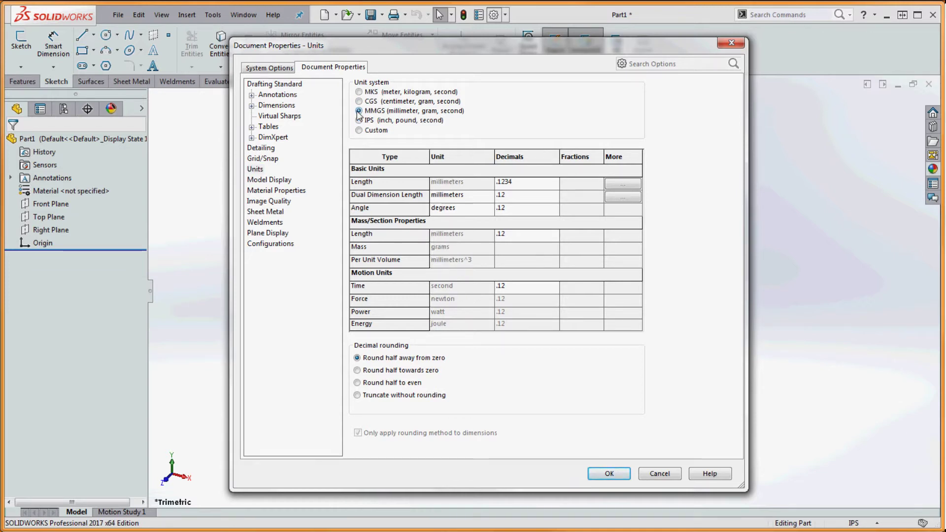
pyautogui.click(528, 183)
pyautogui.click(554, 183)
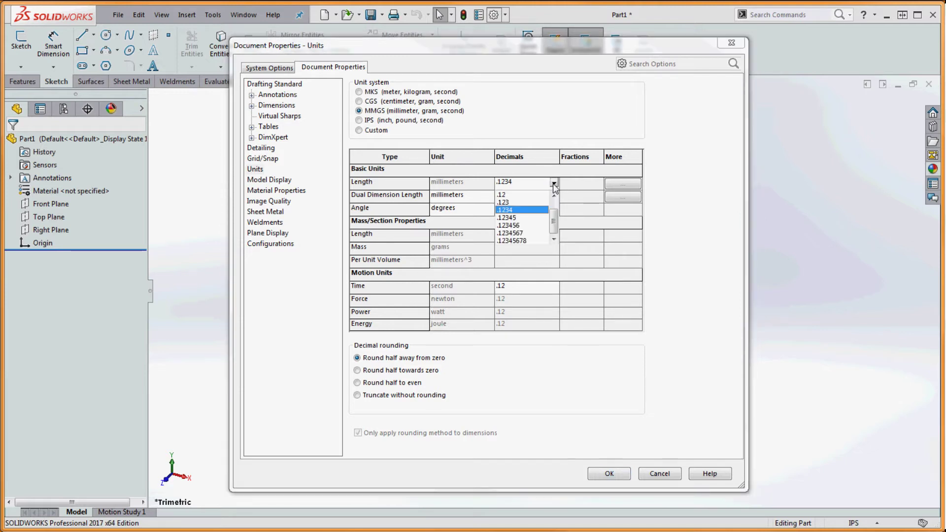
pyautogui.click(517, 191)
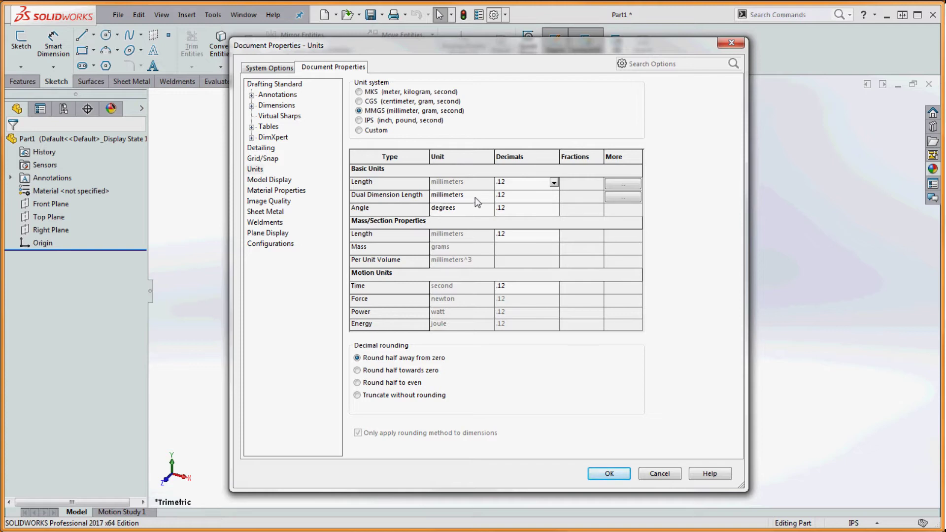
# Set the dual dimension length unit to inches, adjust its decimal places, and accept the document units.
pyautogui.click(488, 195)
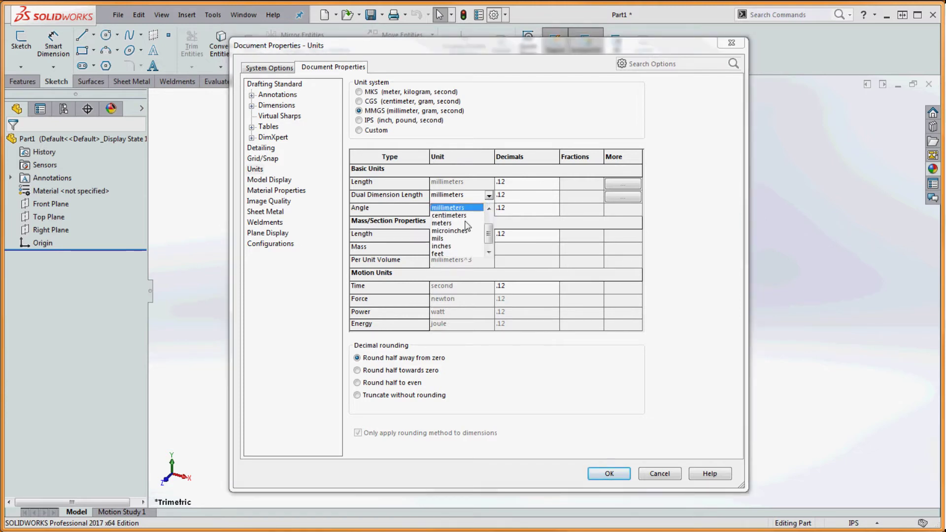
pyautogui.click(452, 248)
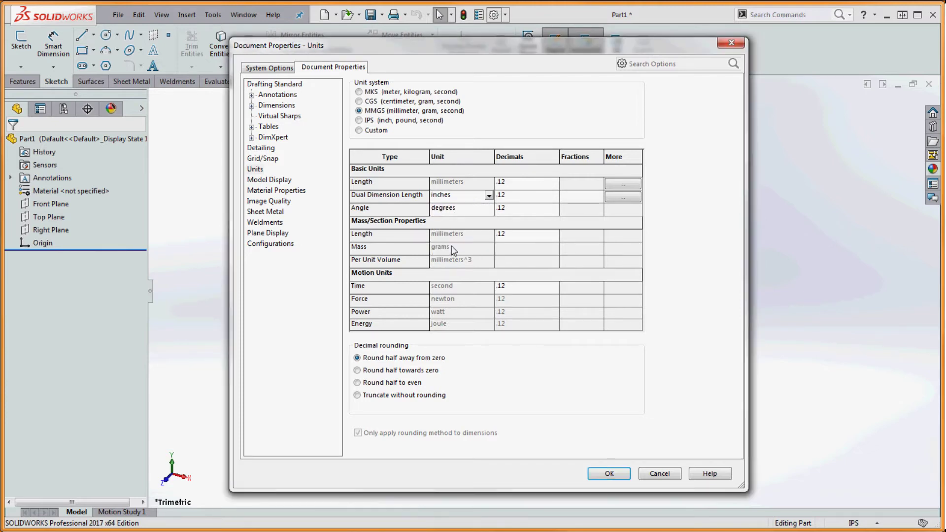
pyautogui.click(524, 195)
pyautogui.click(511, 224)
pyautogui.press('Tab')
pyautogui.click(609, 473)
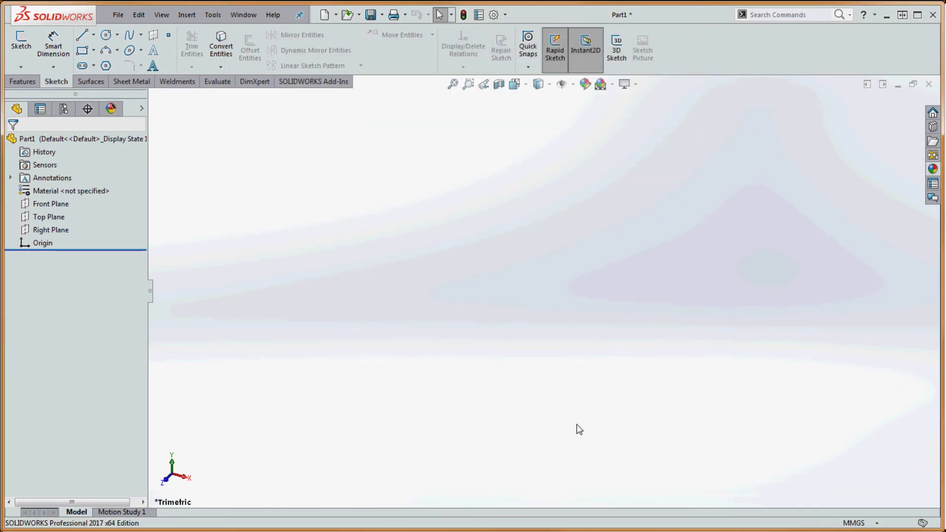